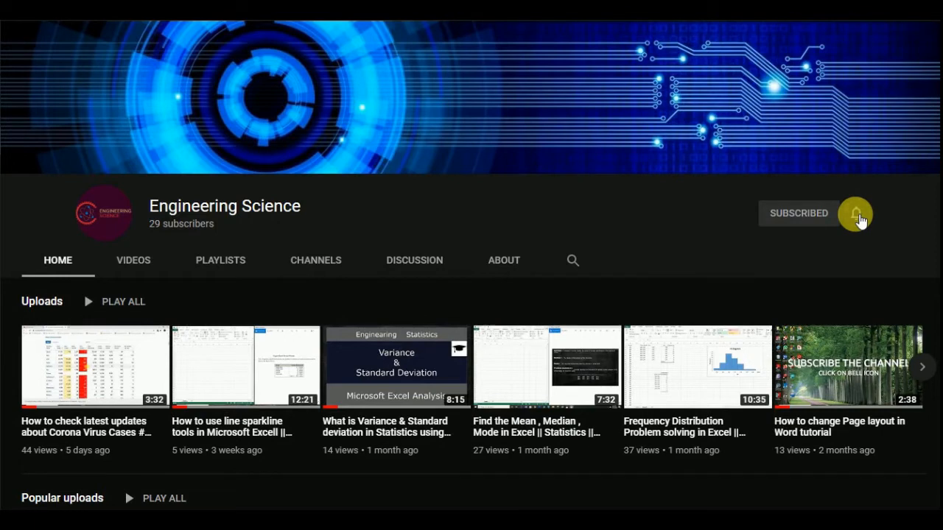
- Set the notifications of the subscribed Engineering Science channel to All
left_click(856, 214)
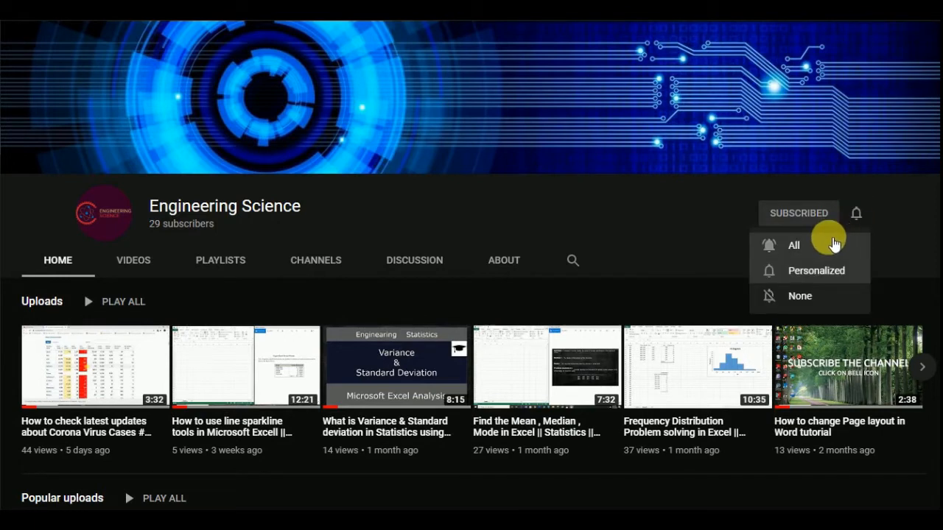
left_click(819, 244)
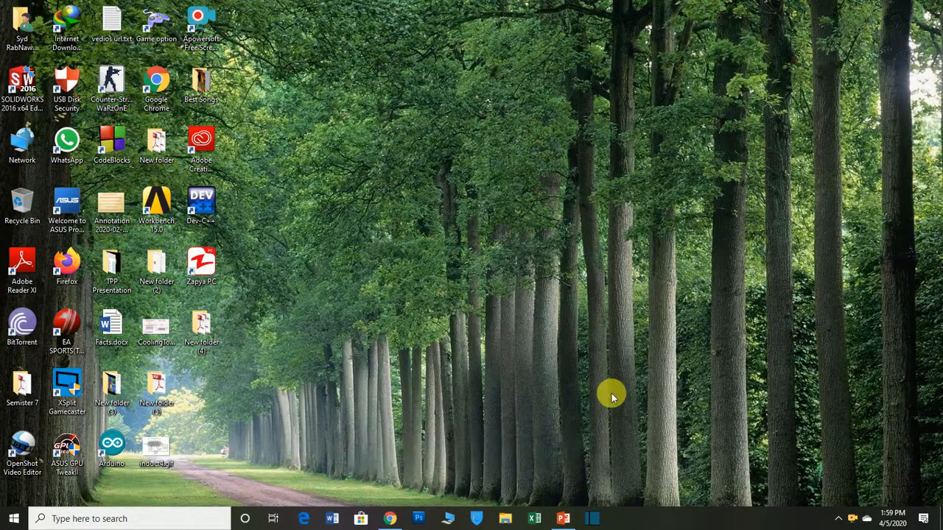
- Switch to the blank PowerPoint presentation and delete the title and subtitle placeholders from the slide
left_click(565, 519)
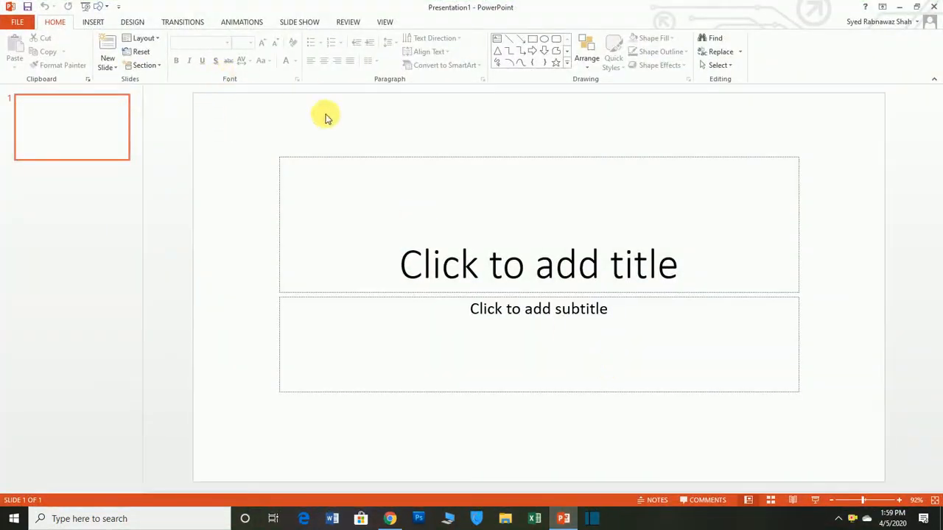
right_click(355, 162)
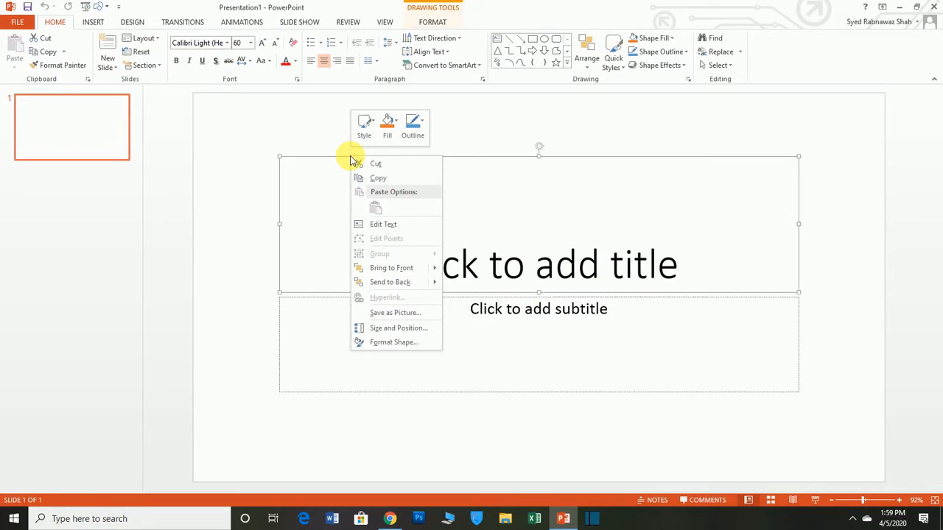
left_click(375, 164)
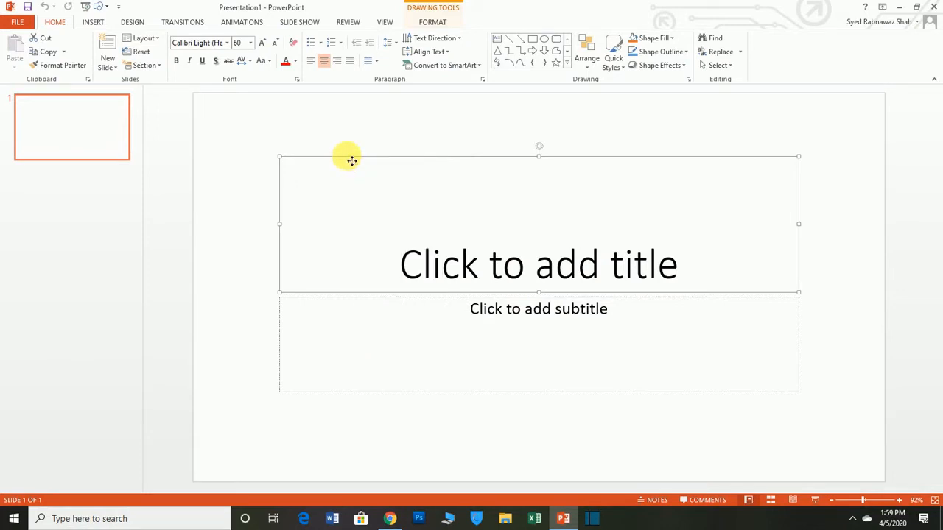
left_click(350, 300)
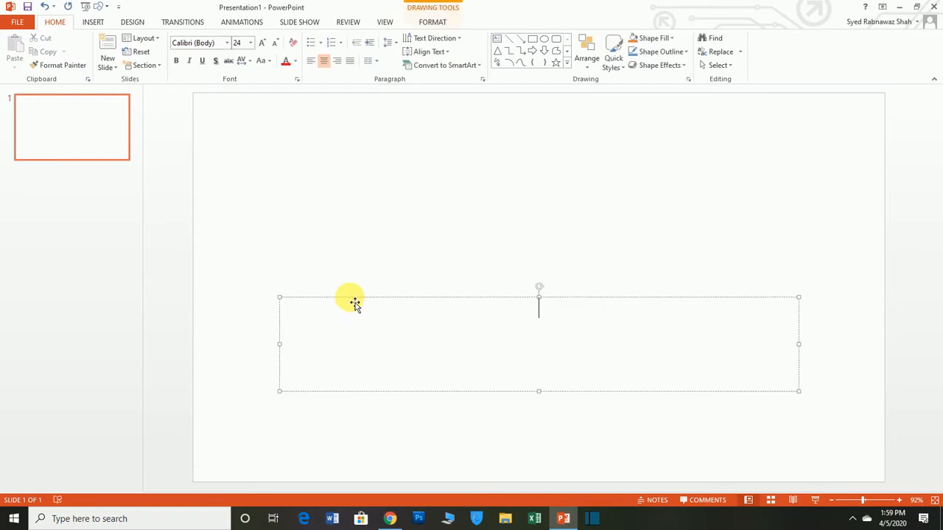
left_click(351, 296)
key("Delete")
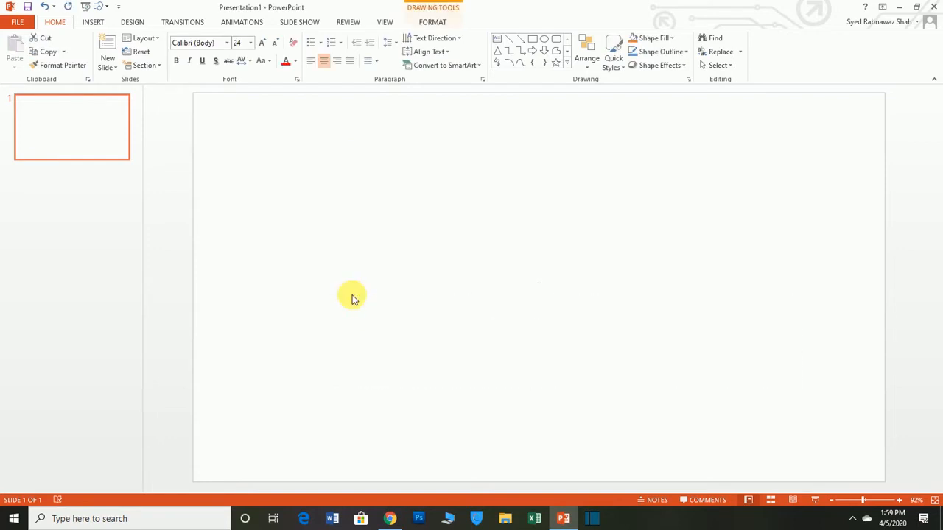
- Turn on the horizontal and vertical drawing guides for the empty slide
right_click(396, 154)
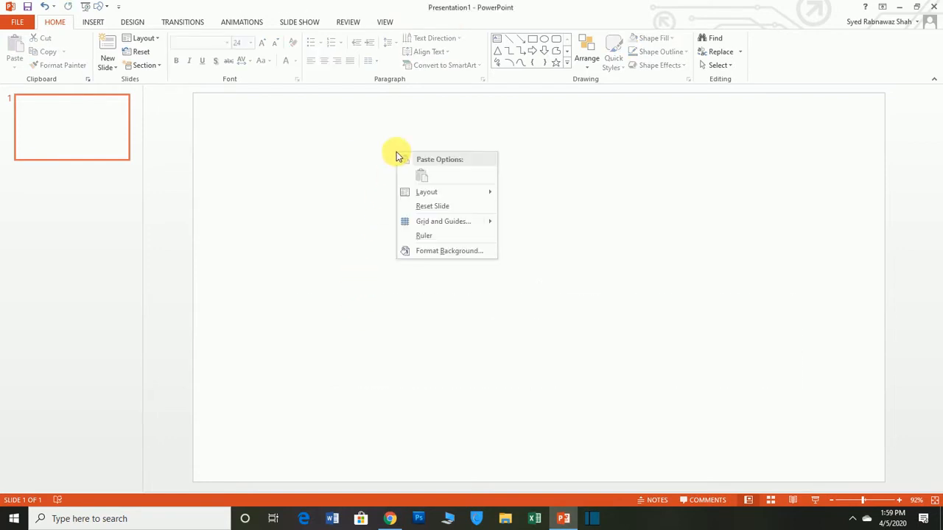
mouse_move(427, 227)
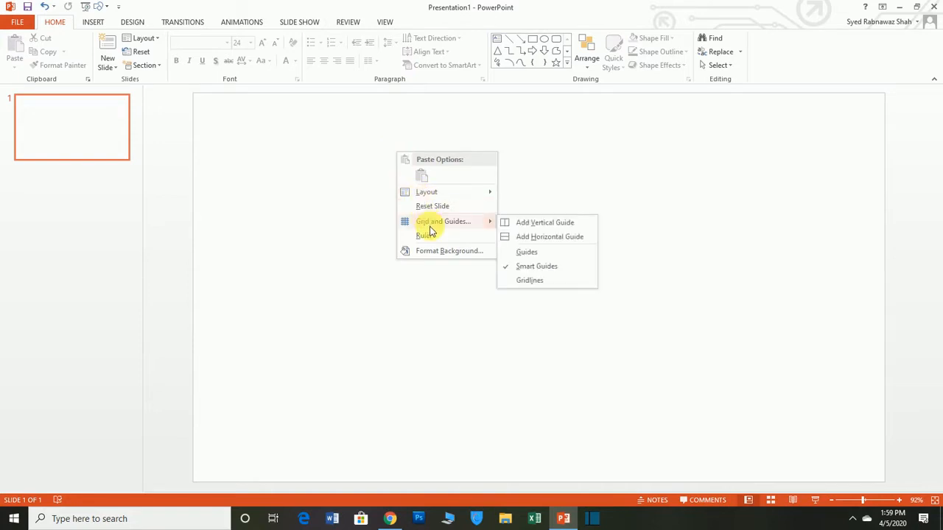
left_click(520, 255)
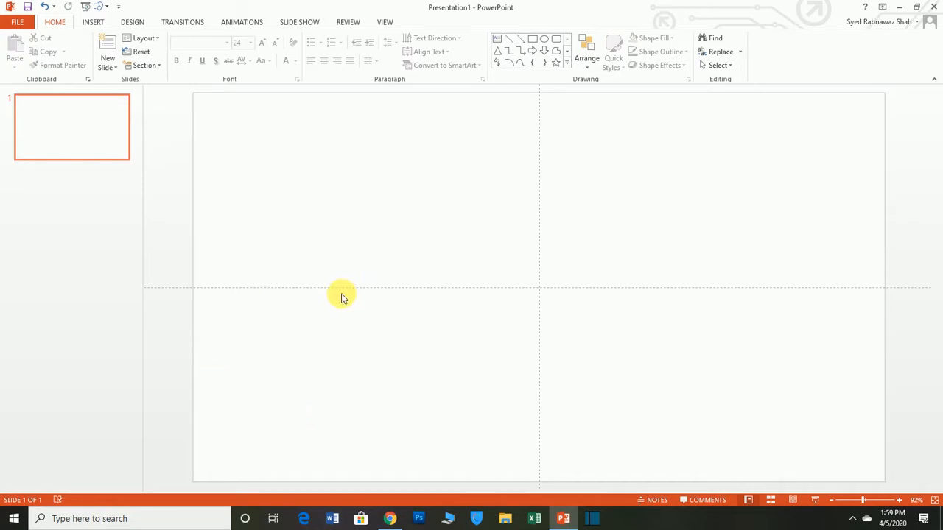
- Draw a circle about 2.71" in diameter and center it on the slide where the two guides cross
left_click(96, 22)
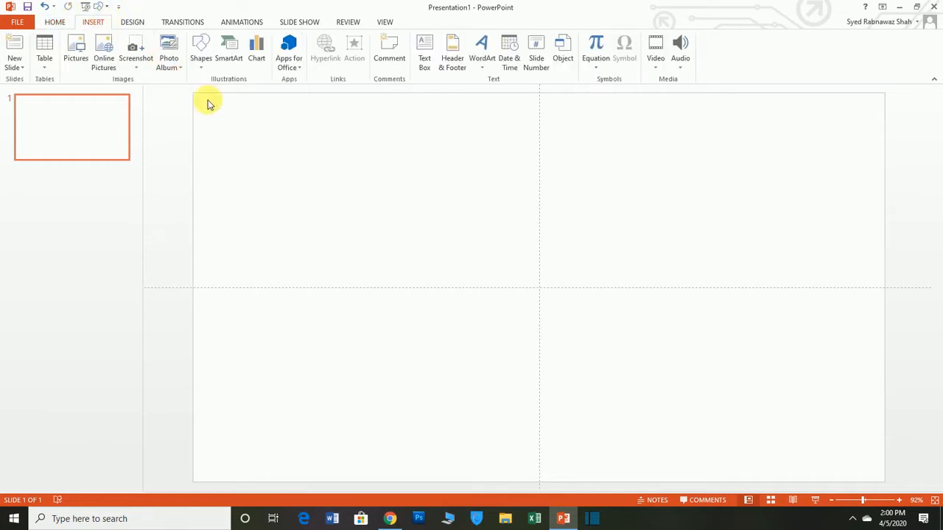
left_click(202, 71)
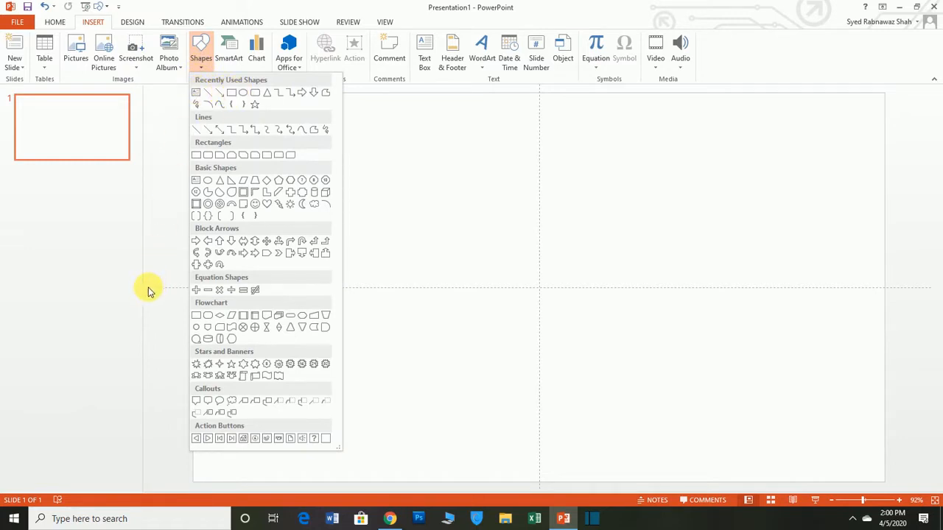
left_click(196, 328)
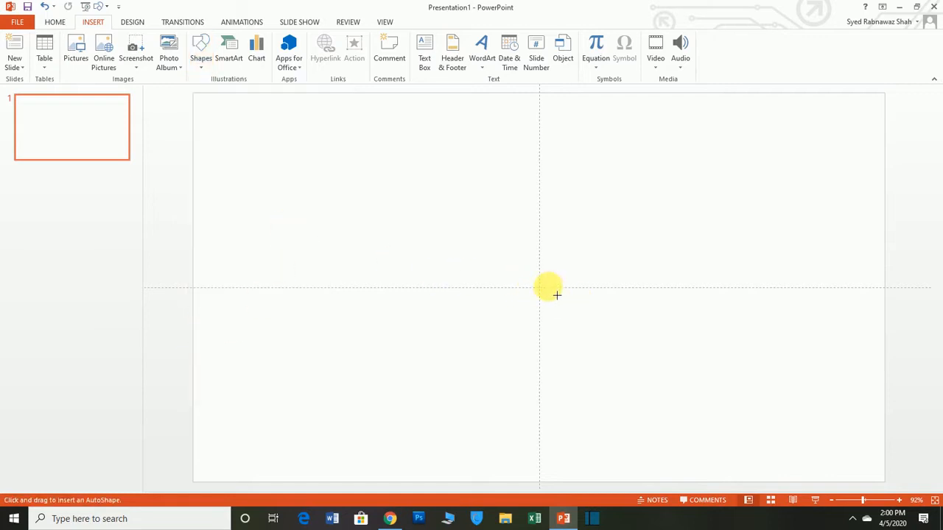
left_click_drag(374, 207, 435, 269)
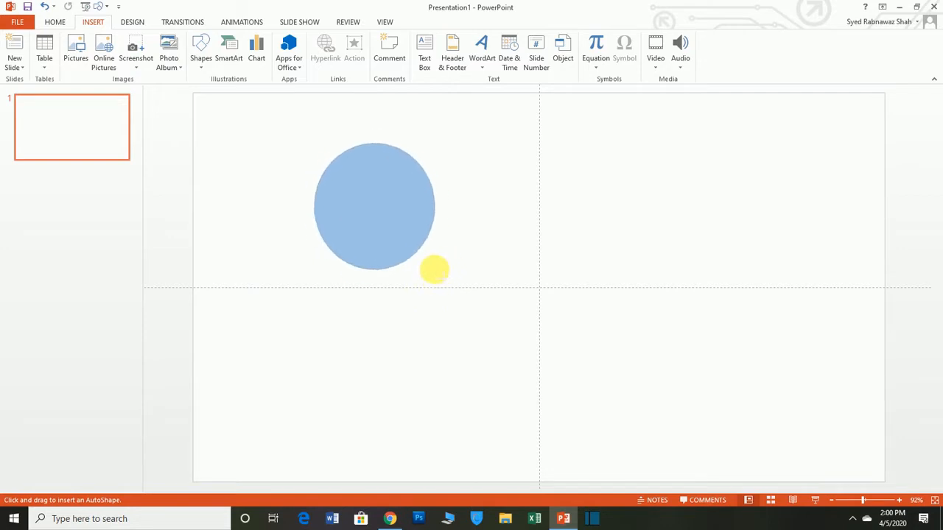
left_click_drag(435, 270, 434, 277)
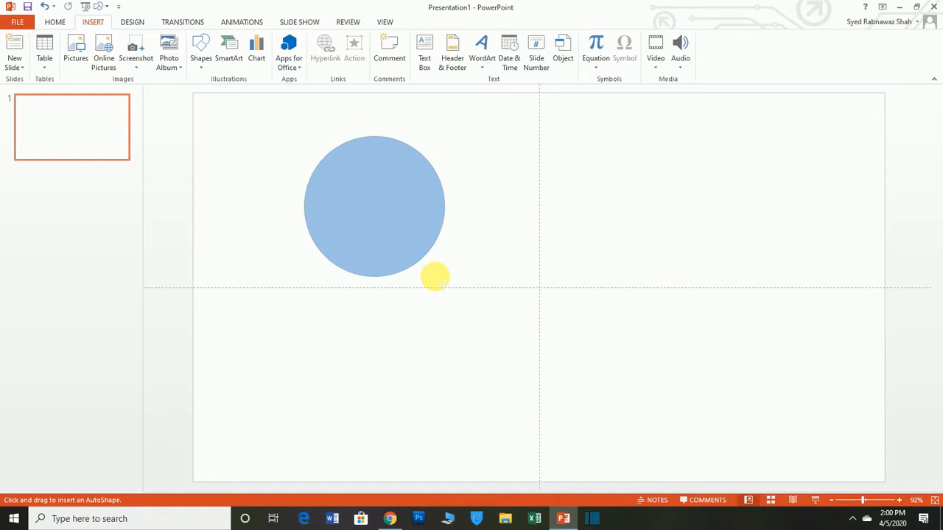
left_click_drag(435, 277, 434, 275)
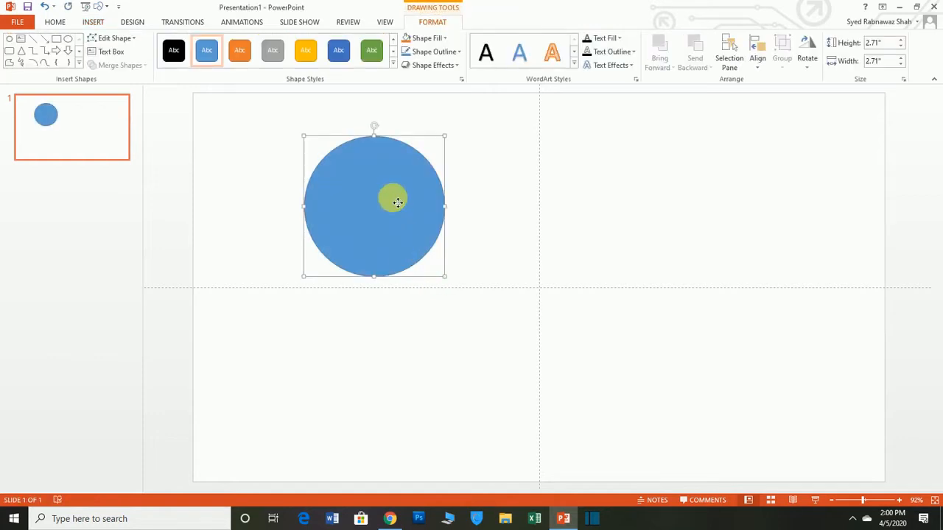
left_click_drag(397, 202, 561, 286)
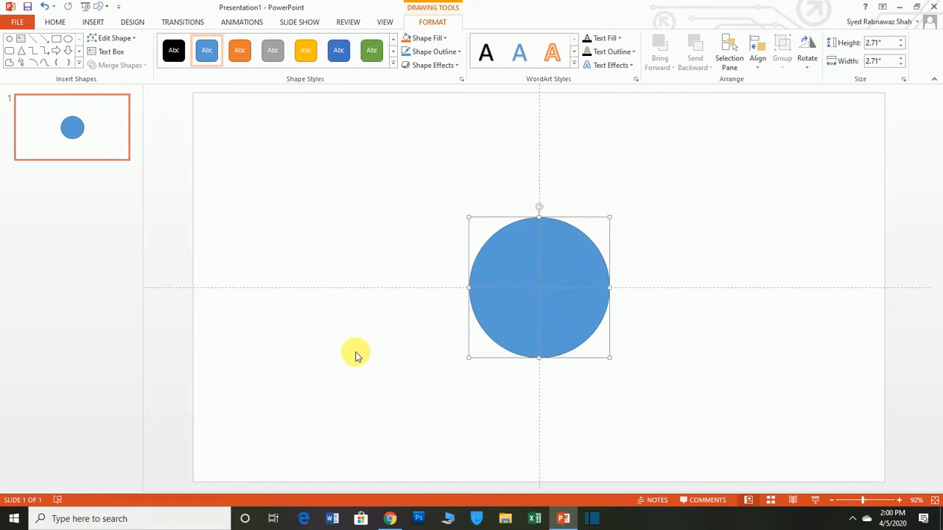
left_click(355, 356)
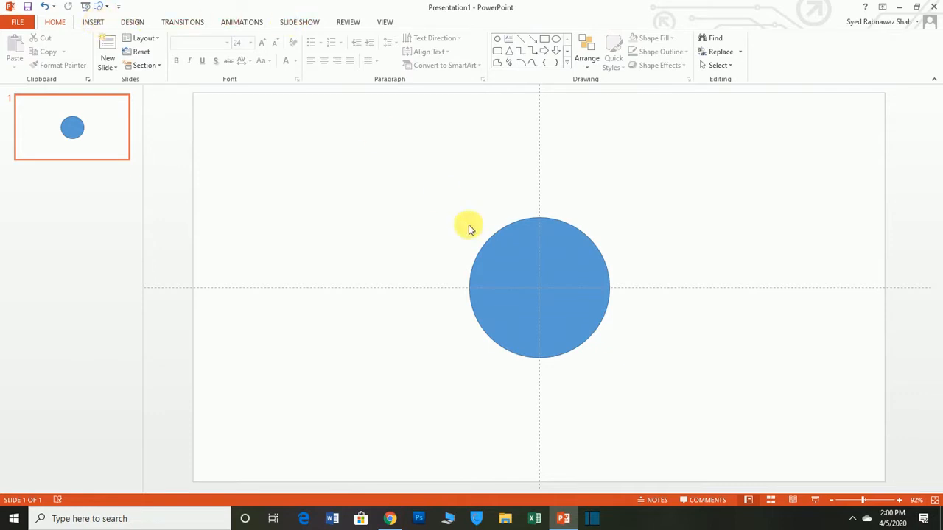
- Fill the centered circle with the standard orange color and remove its outline
left_click(505, 242)
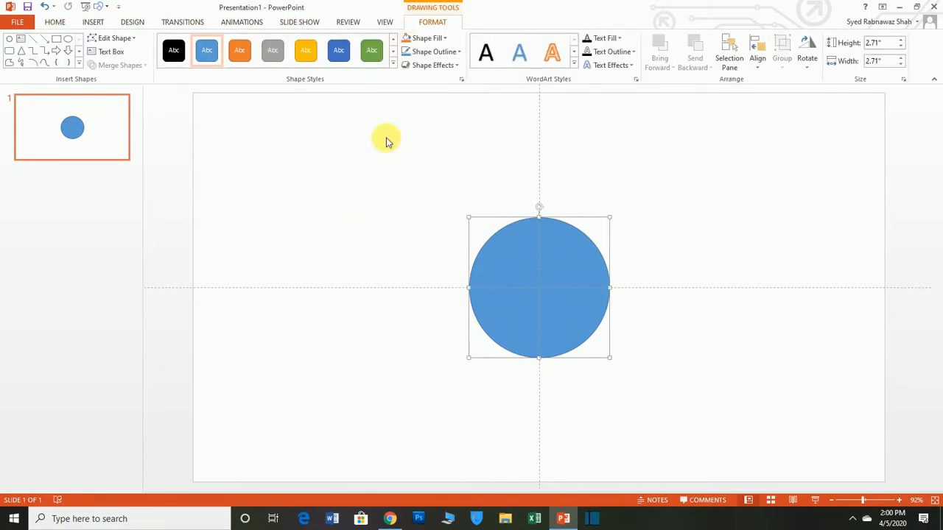
left_click(443, 41)
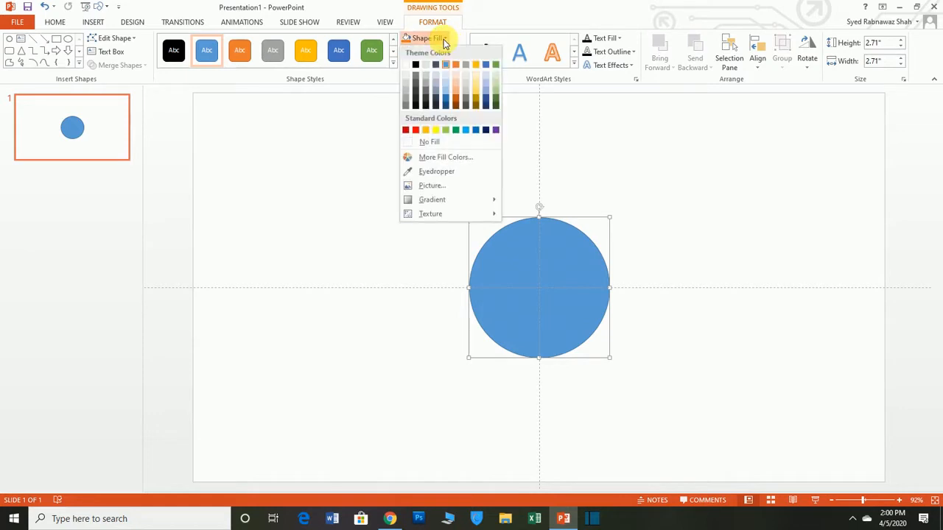
left_click(425, 133)
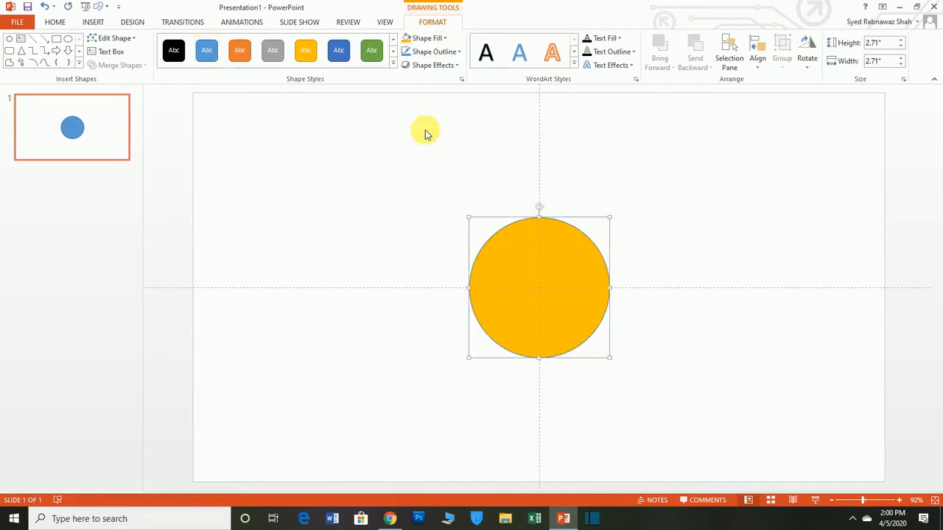
left_click(457, 54)
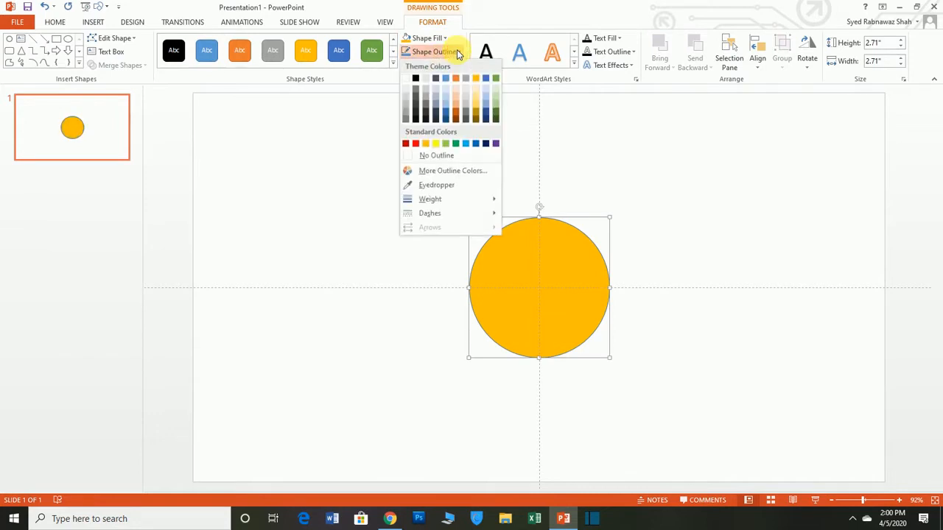
left_click(435, 156)
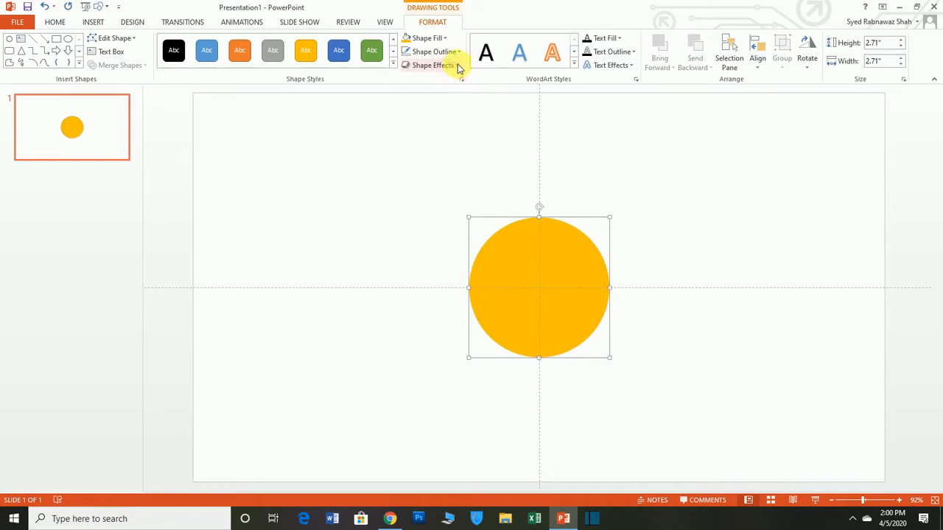
- Apply the yellow 18 pt glow effect to the orange circle
left_click(455, 65)
mouse_move(445, 142)
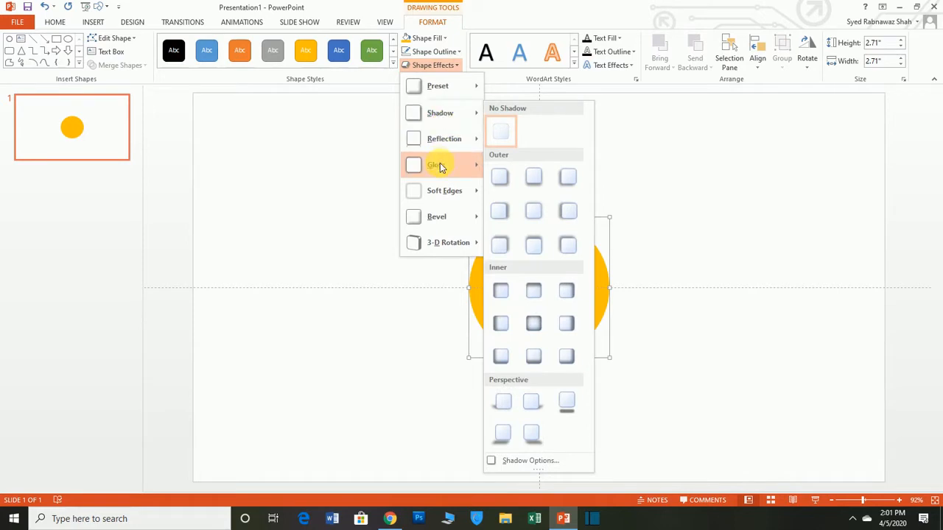
mouse_move(440, 170)
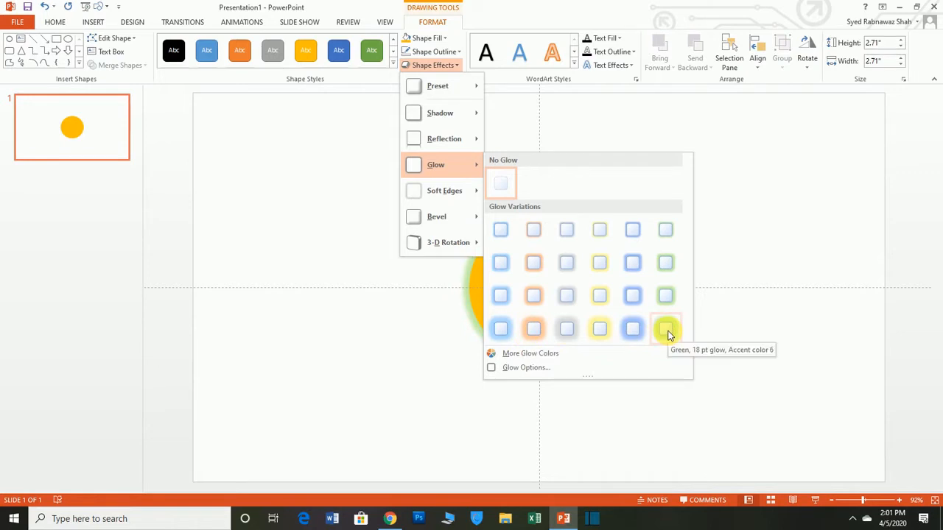
left_click(594, 328)
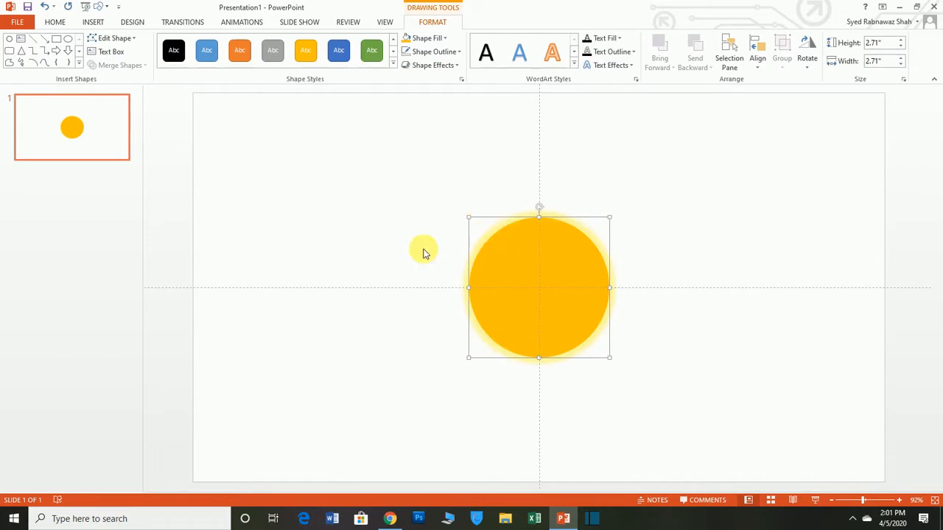
left_click(424, 249)
- Duplicate the glowing orange circle and place the copy to its right, aligned on the horizontal guide
left_click(506, 278)
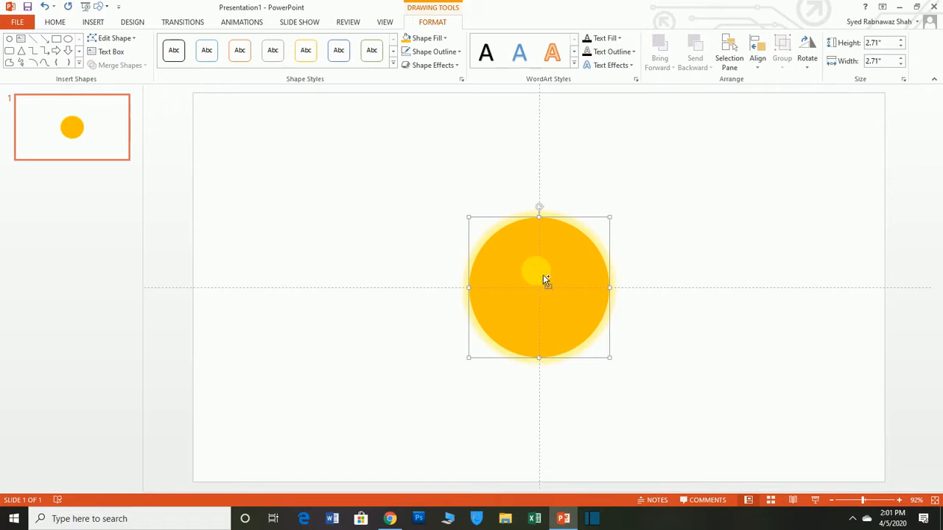
key("ctrl+d")
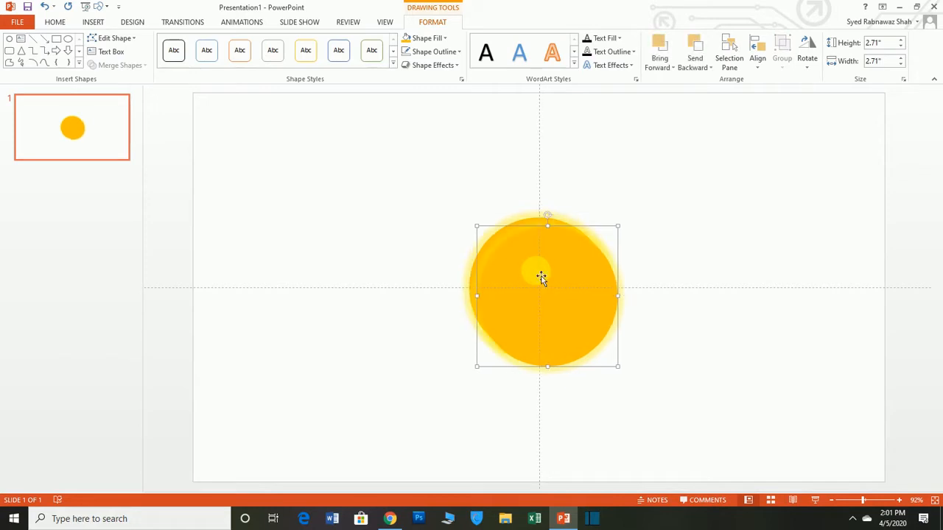
left_click_drag(543, 276, 747, 267)
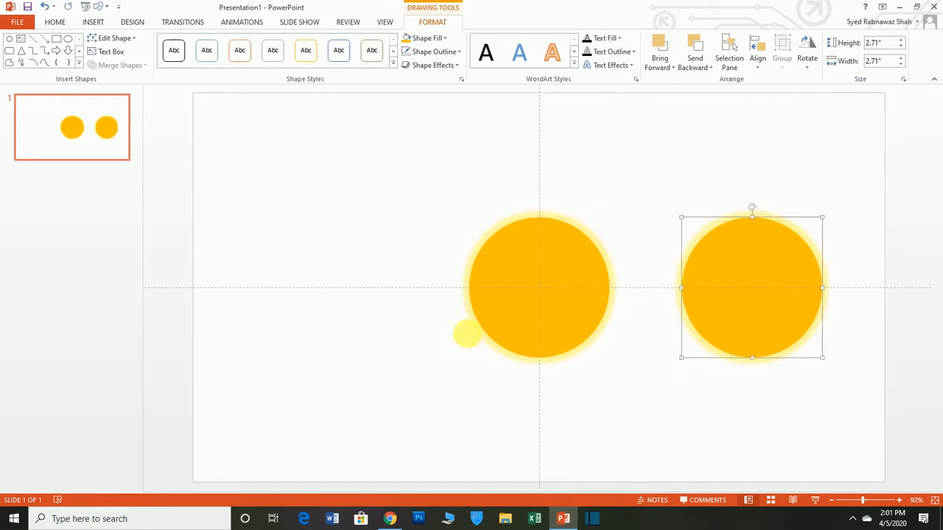
left_click_drag(788, 293, 786, 288)
left_click(652, 383)
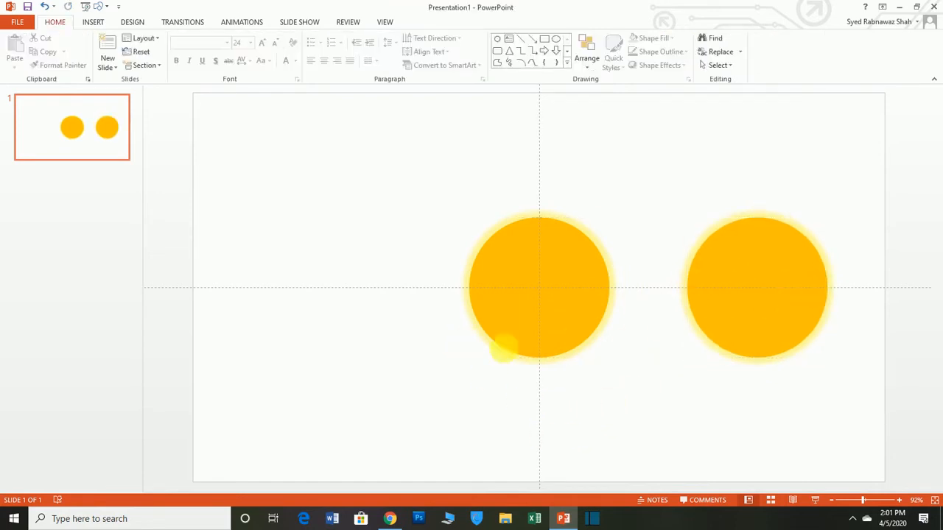
- Fill the duplicated circle on the right with black and remove its glow effect
left_click(562, 285)
left_click(739, 286)
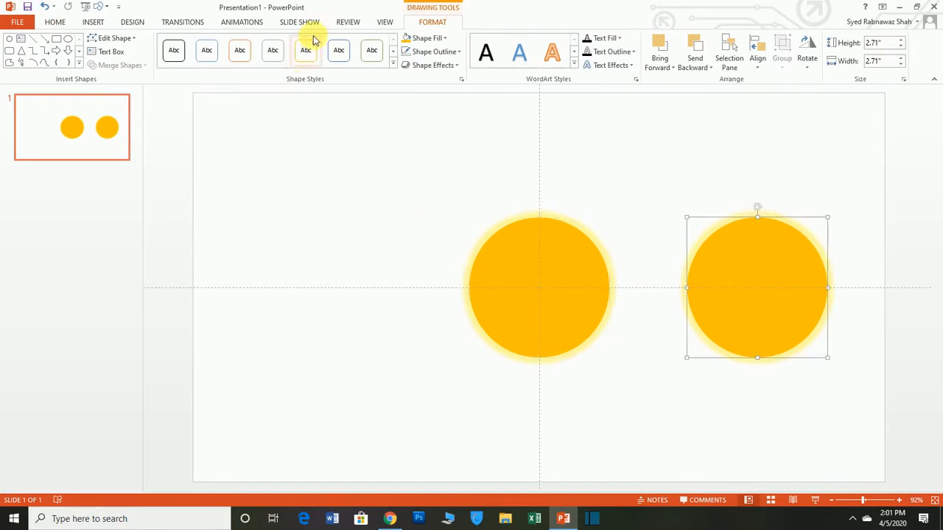
left_click(430, 37)
left_click(416, 66)
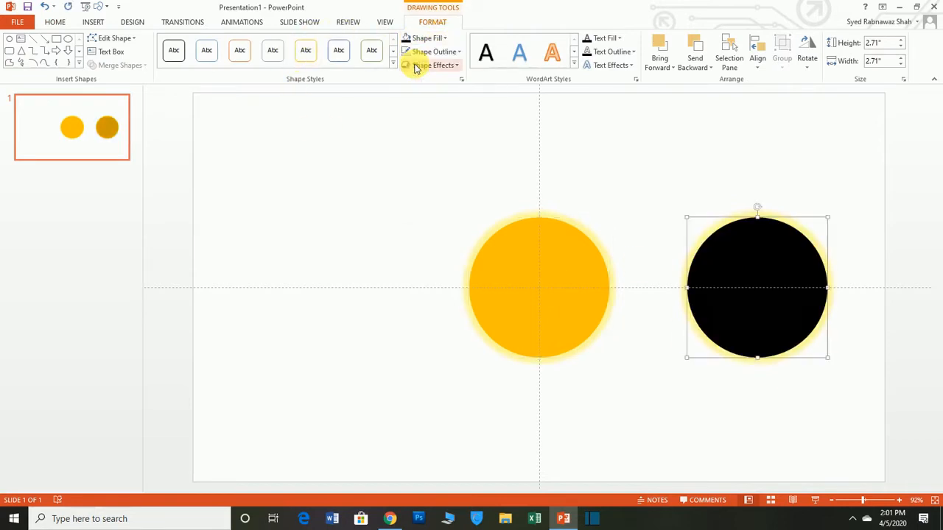
left_click(456, 66)
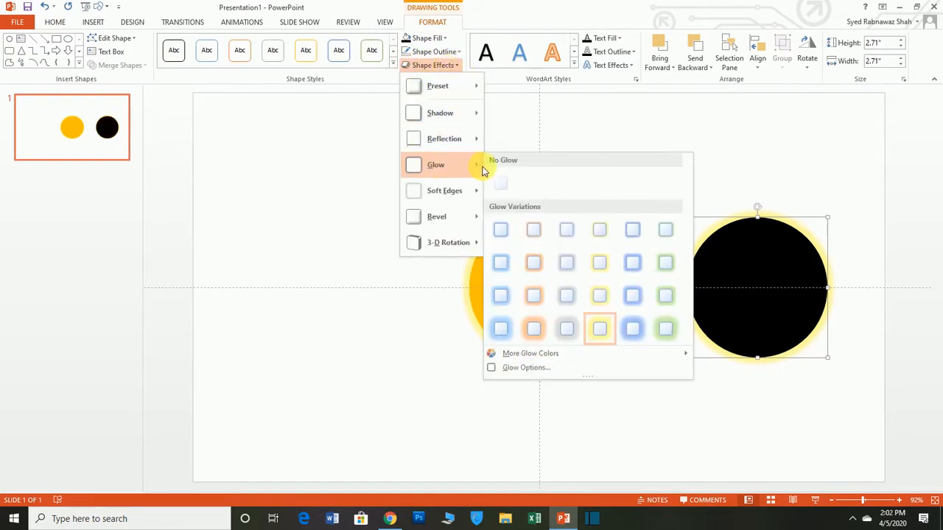
left_click(501, 182)
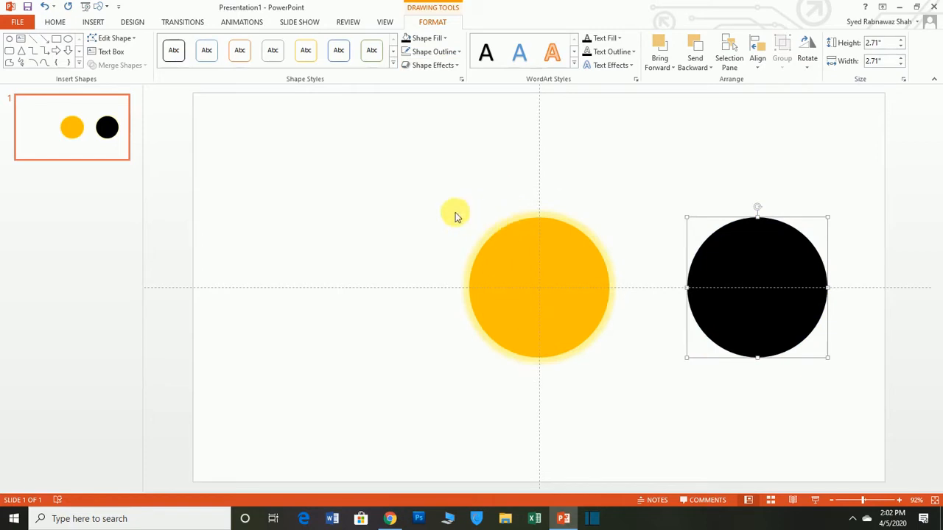
left_click(624, 131)
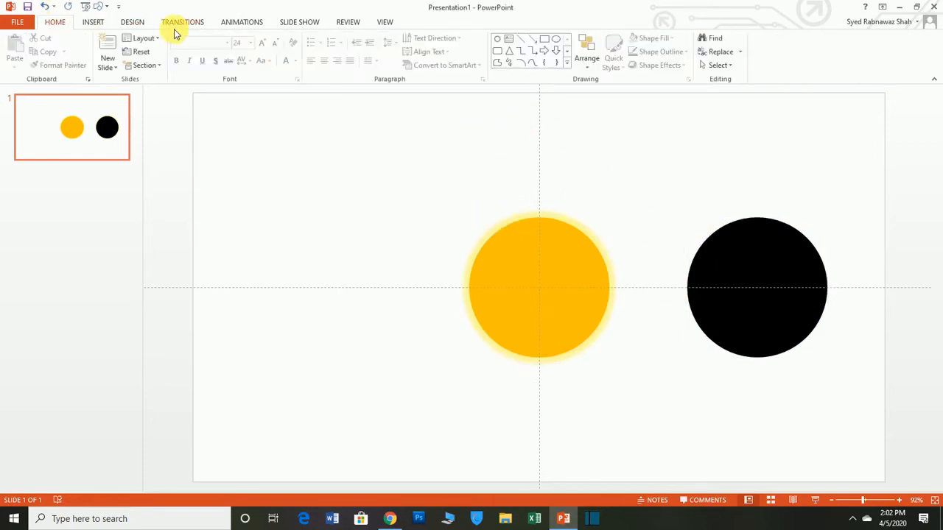
- Apply the dark charcoal textured Office theme with the orange-toned accent colors to the slide
left_click(140, 22)
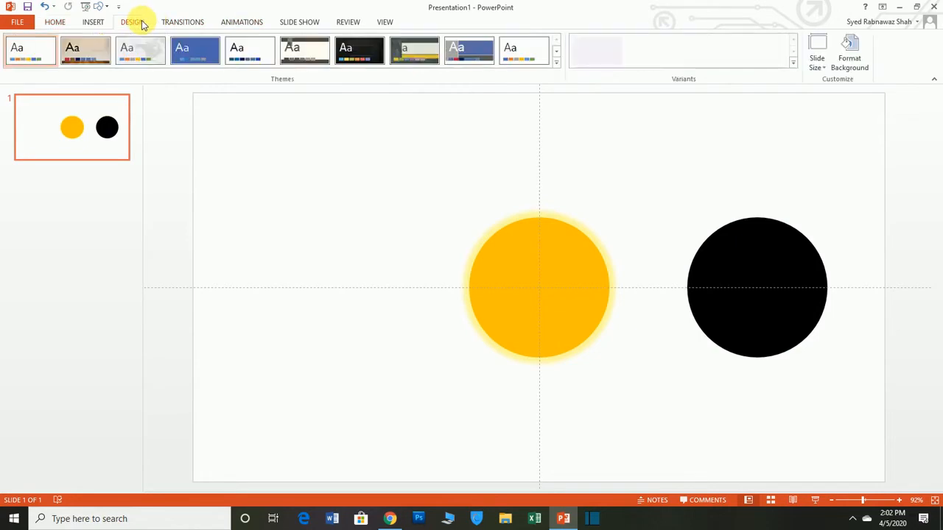
left_click(557, 65)
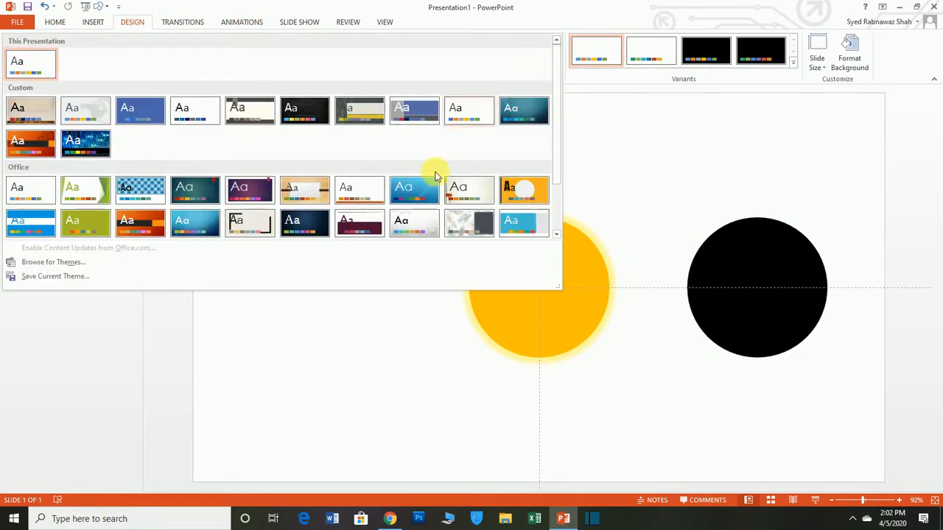
scroll(309, 213, "down", 2)
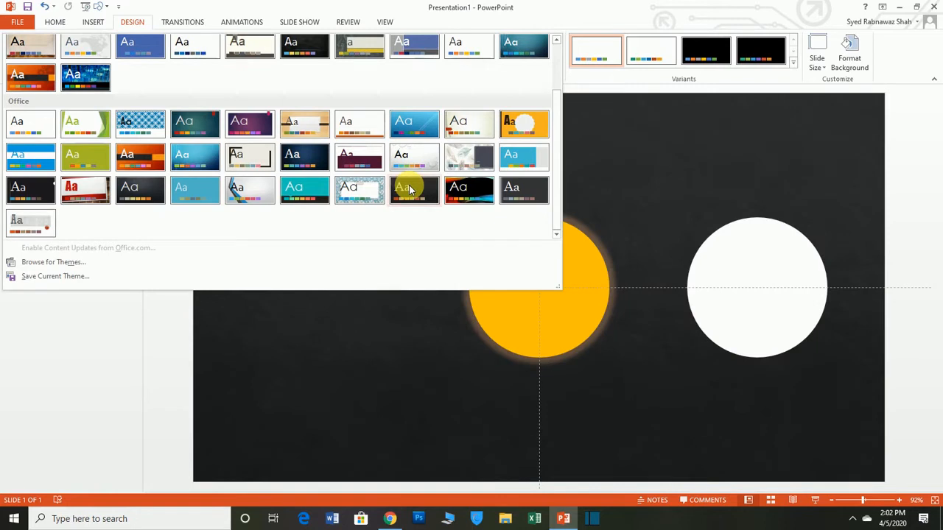
left_click(409, 185)
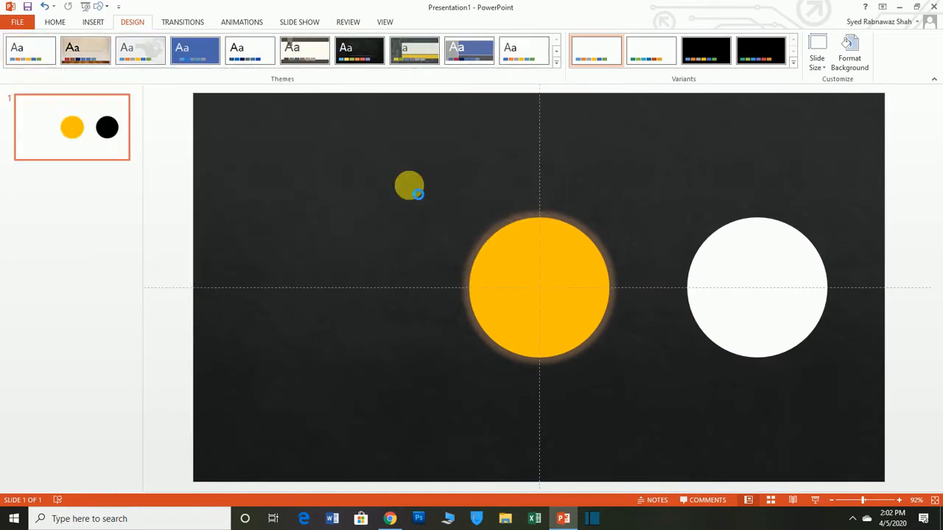
- Try out the dark theme's color variants and return to the first, orange-toned one
left_click(794, 63)
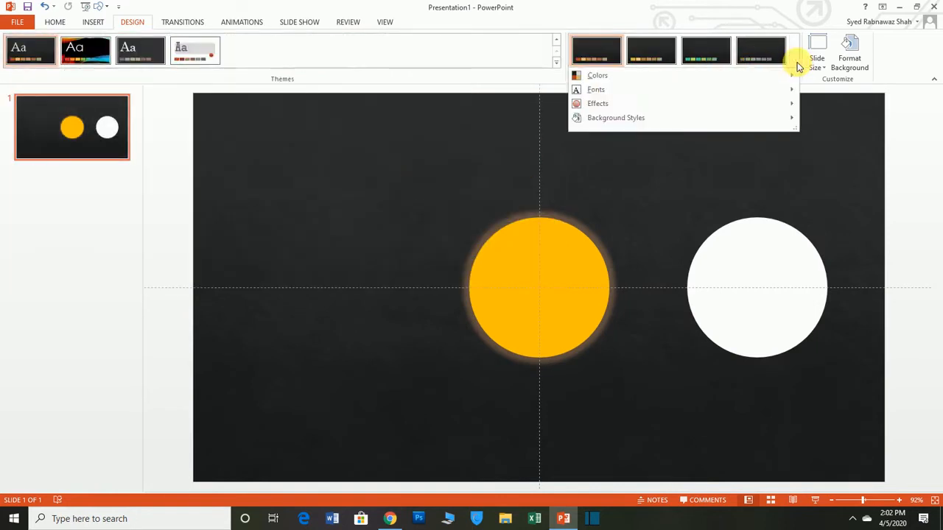
left_click(760, 73)
key("Escape")
key("Escape")
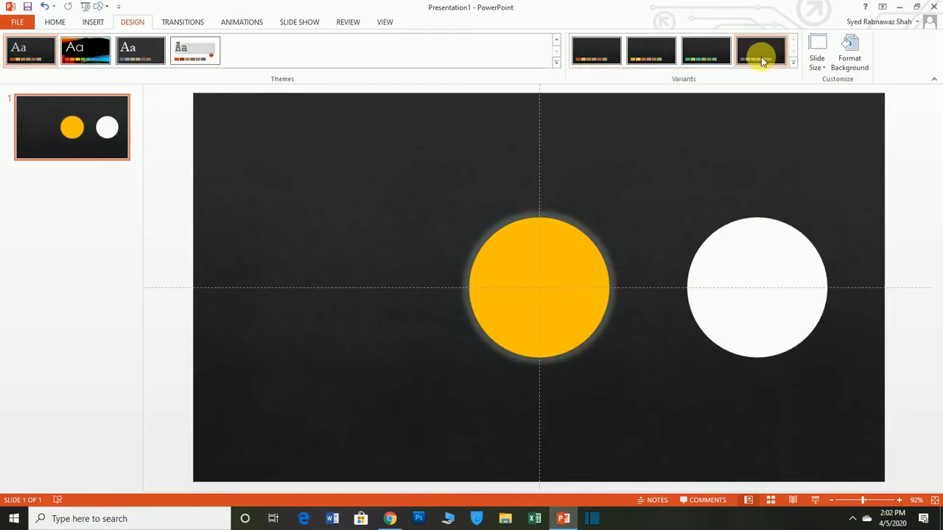
left_click(709, 53)
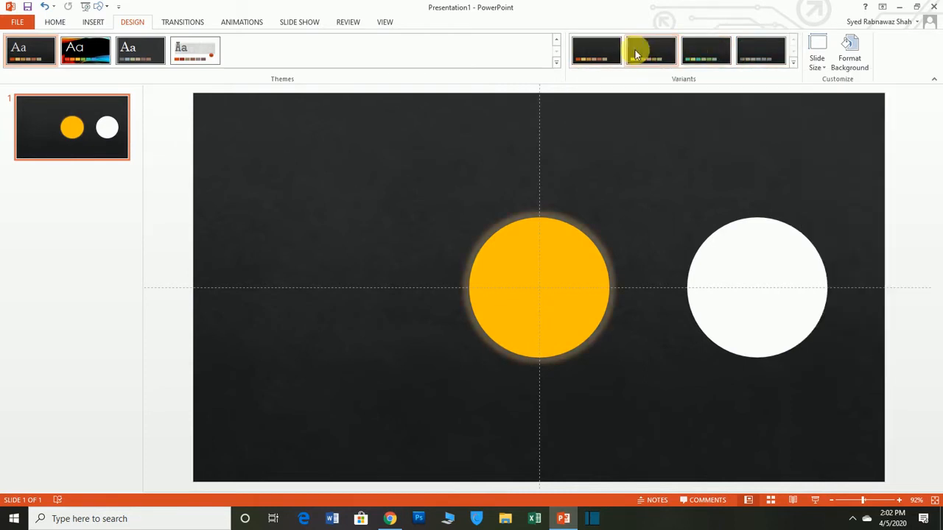
left_click(594, 51)
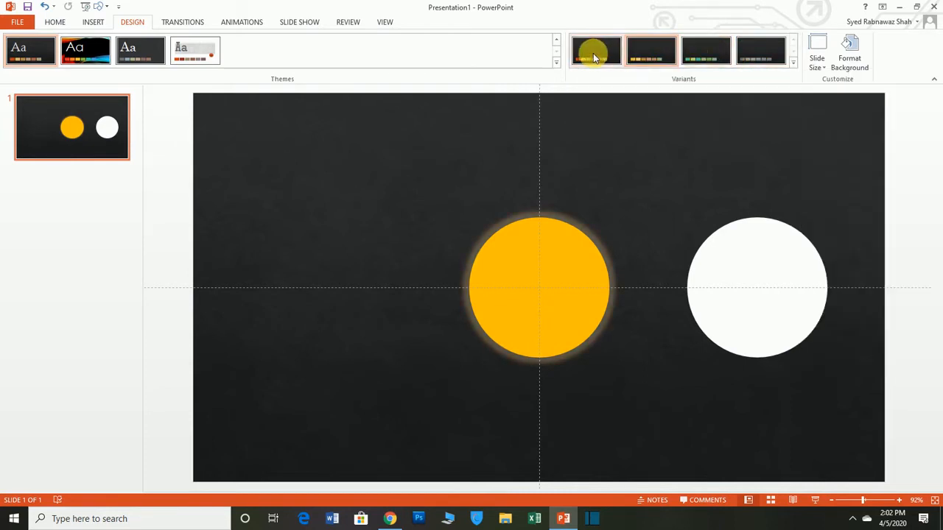
left_click(796, 65)
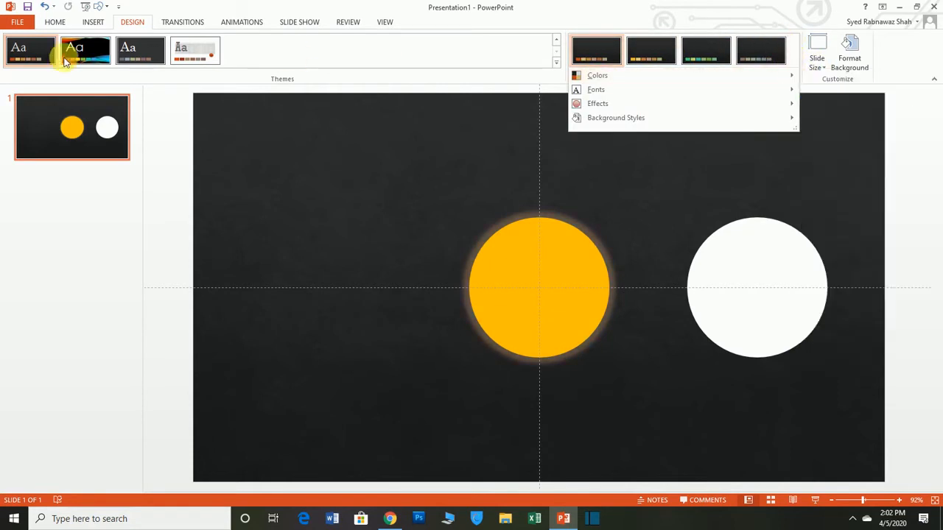
- Fill the white circle beside the sun with black from the theme colors and deselect it
left_click(730, 254)
left_click(733, 256)
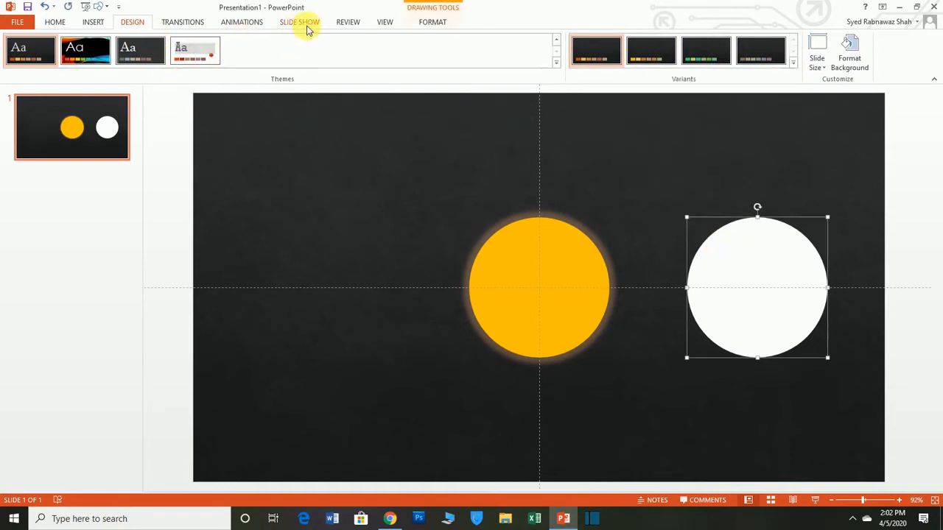
left_click(426, 23)
left_click(444, 41)
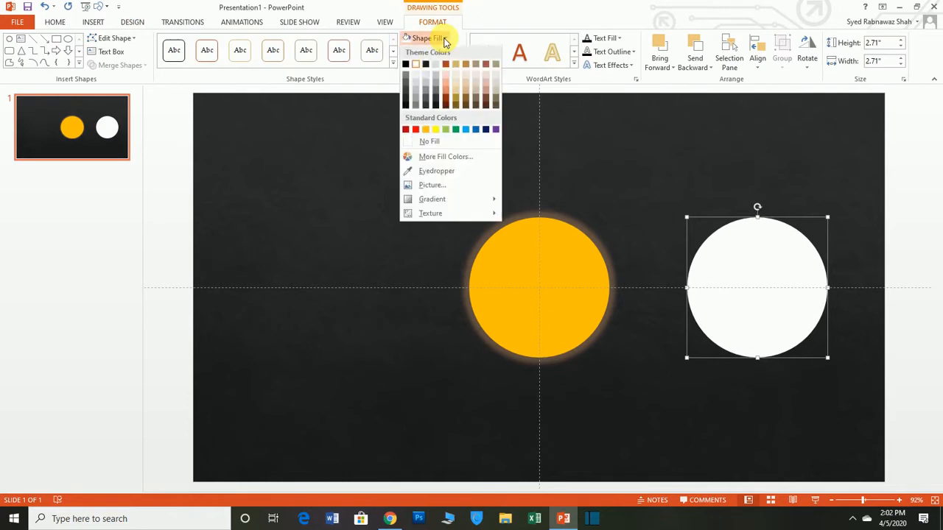
left_click(405, 65)
left_click(404, 65)
left_click(643, 159)
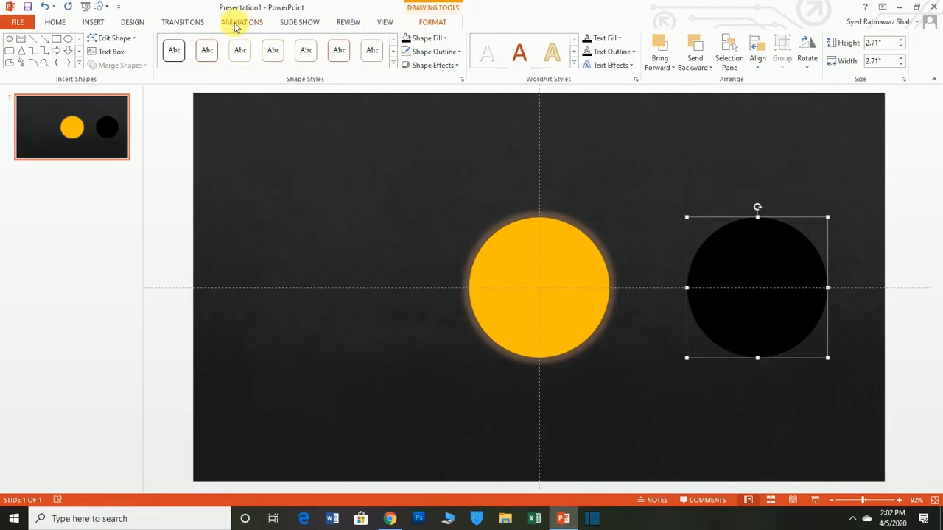
left_click(296, 135)
- Look through the theme gallery and compare the dark theme's variants again, keeping the first one
left_click(143, 25)
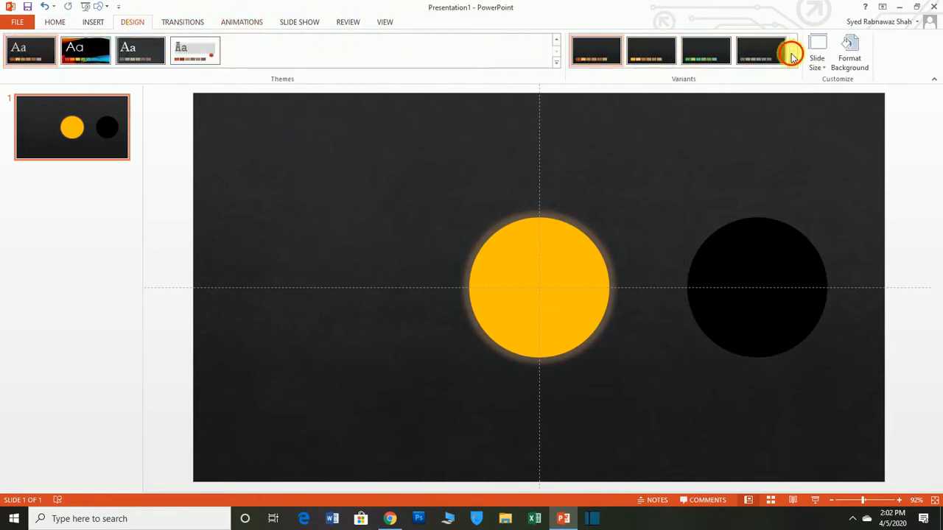
left_click(557, 65)
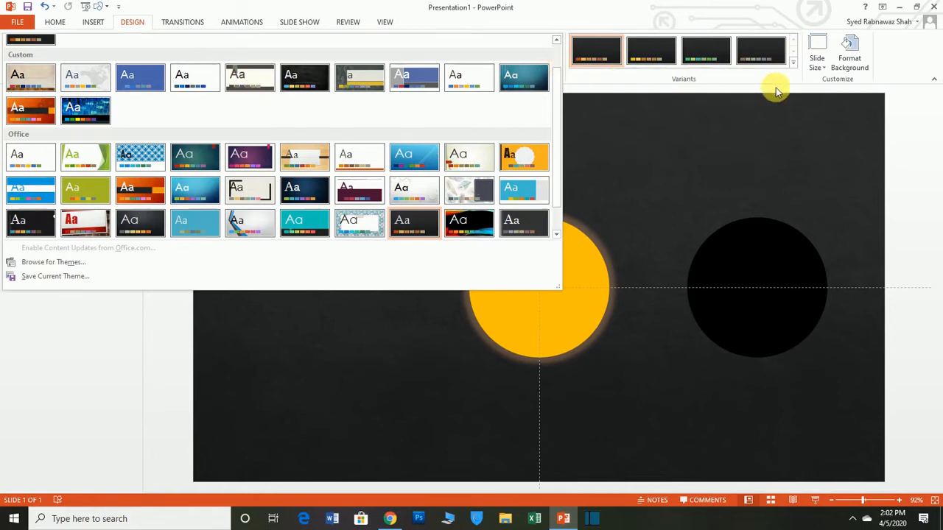
left_click(812, 88)
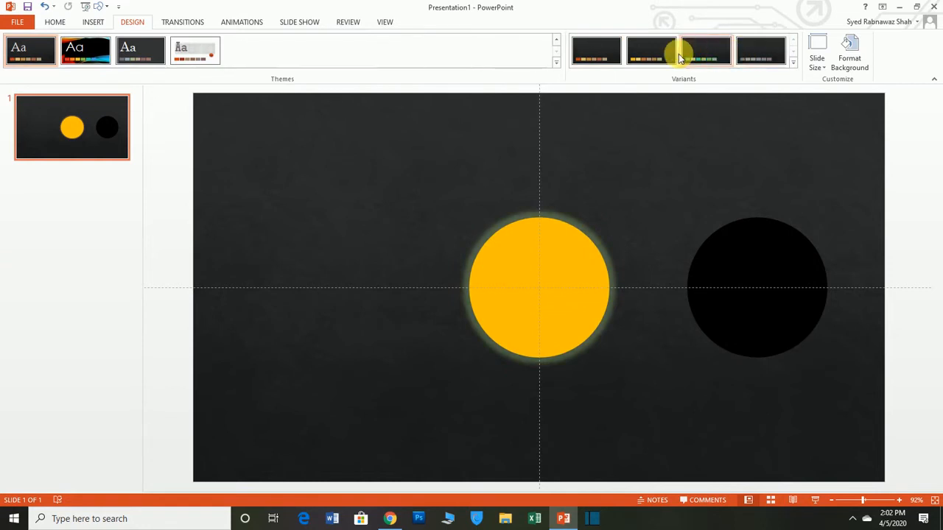
left_click(651, 52)
left_click(590, 57)
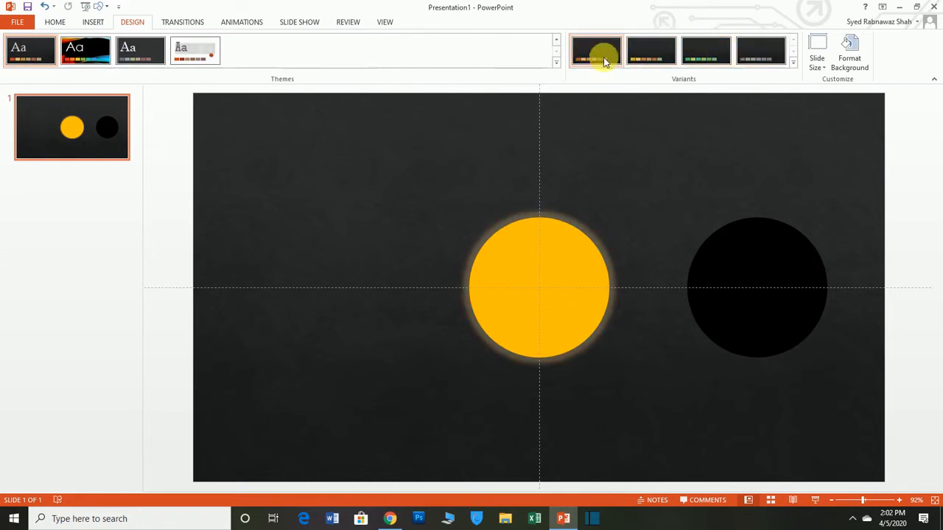
- Open the background styles available for the current theme variant
left_click(793, 62)
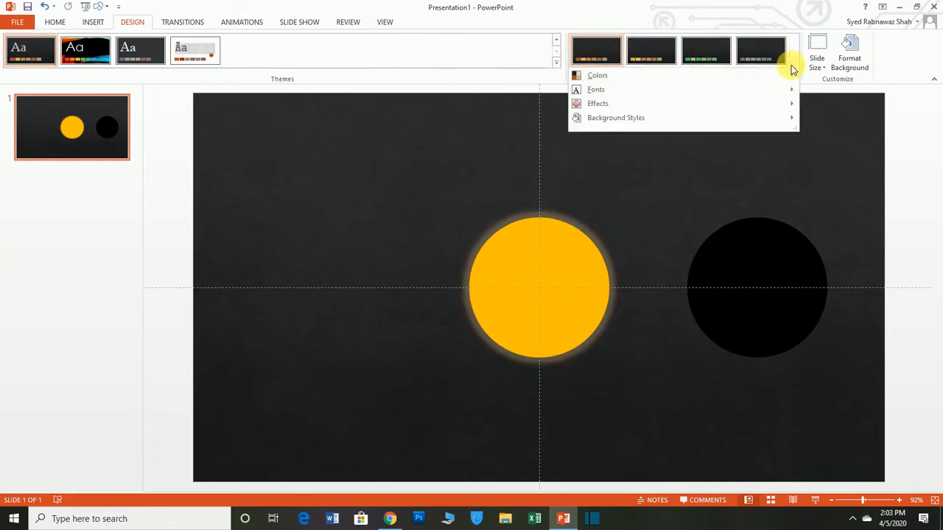
mouse_move(753, 91)
mouse_move(752, 119)
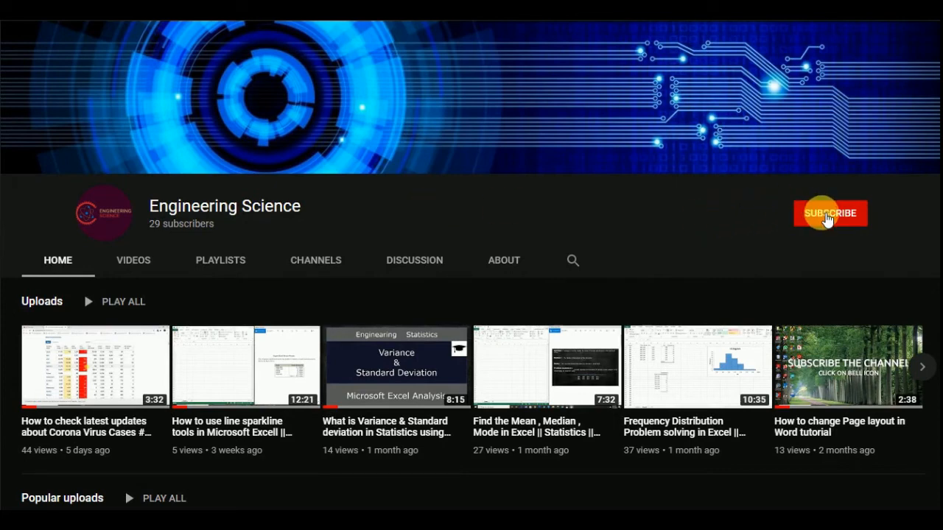
- Subscribe to the Engineering Science channel and set its notifications to All
left_click(826, 215)
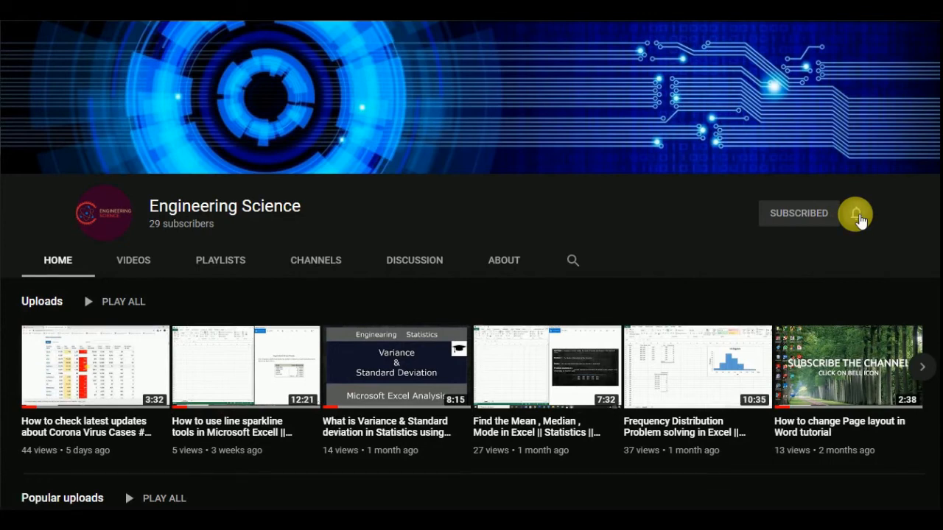
left_click(856, 215)
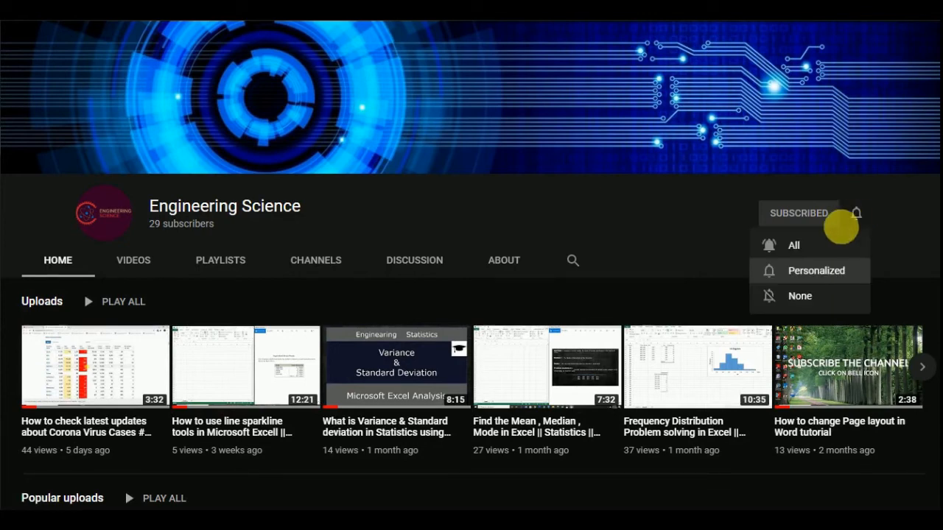
left_click(822, 247)
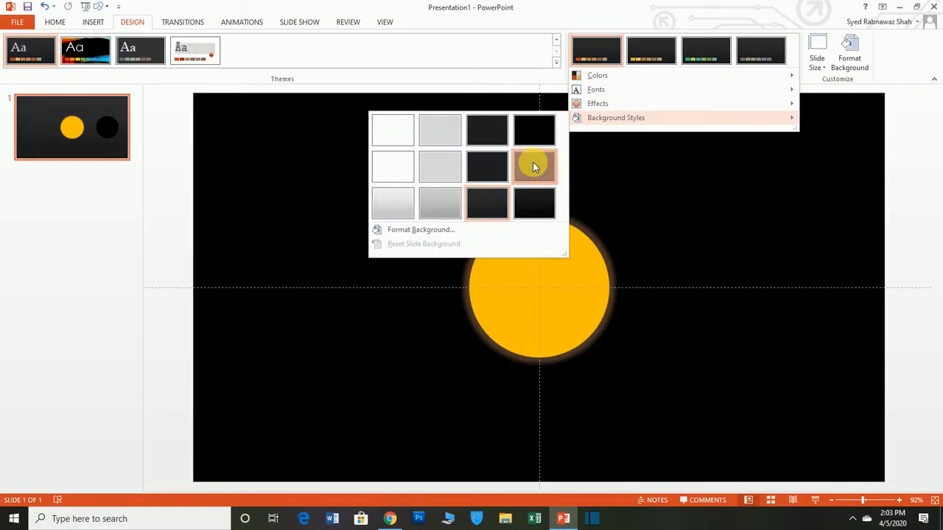
- Apply the solid black background style from the second row to the slide
left_click(533, 162)
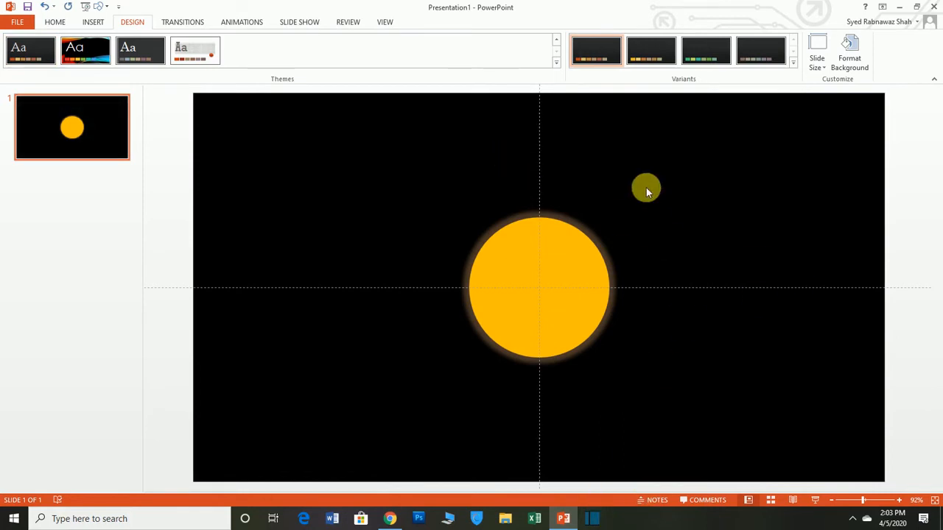